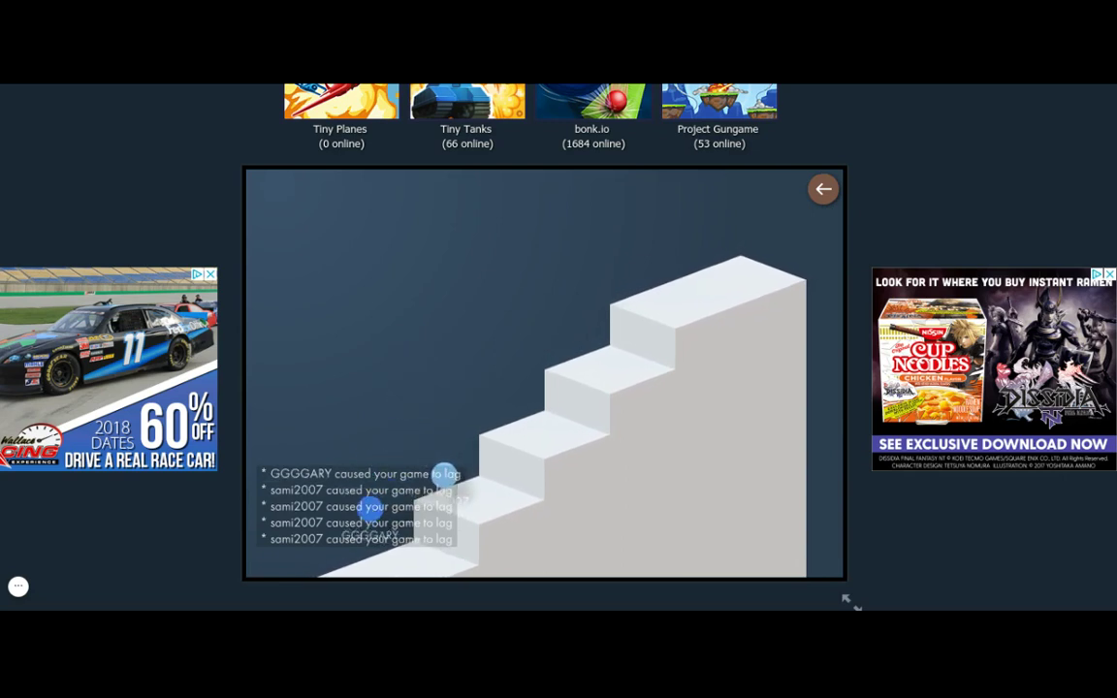
- Leave the current bonk.io game, confirming with OK, and mute the sound
left_click(821, 188)
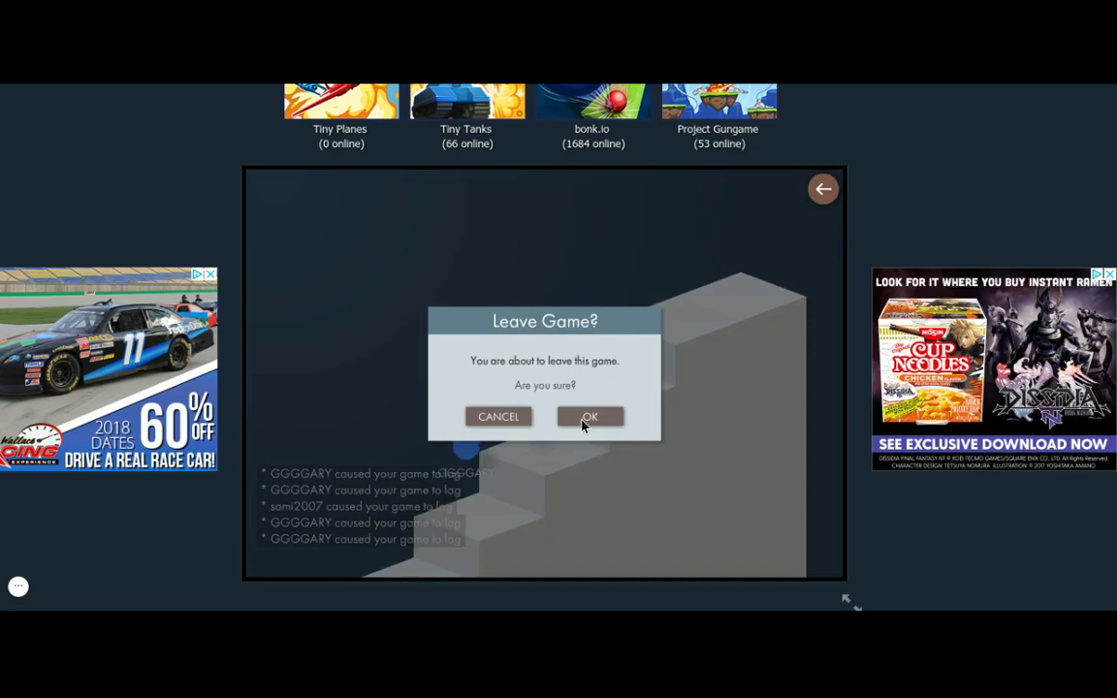
left_click(590, 417)
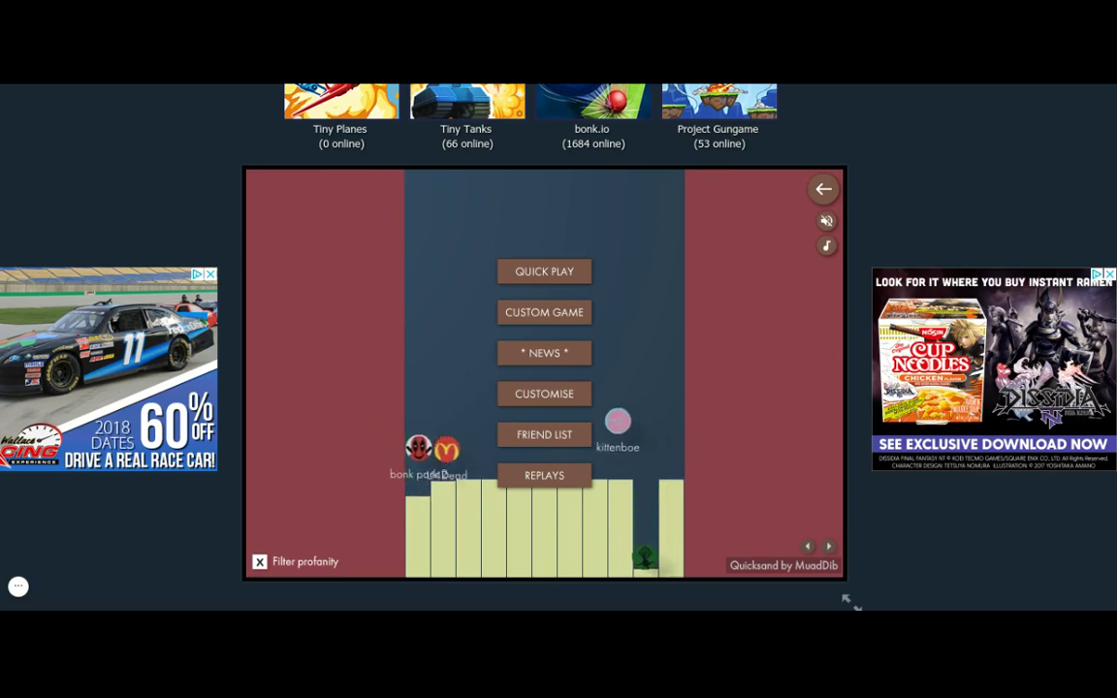
left_click(827, 225)
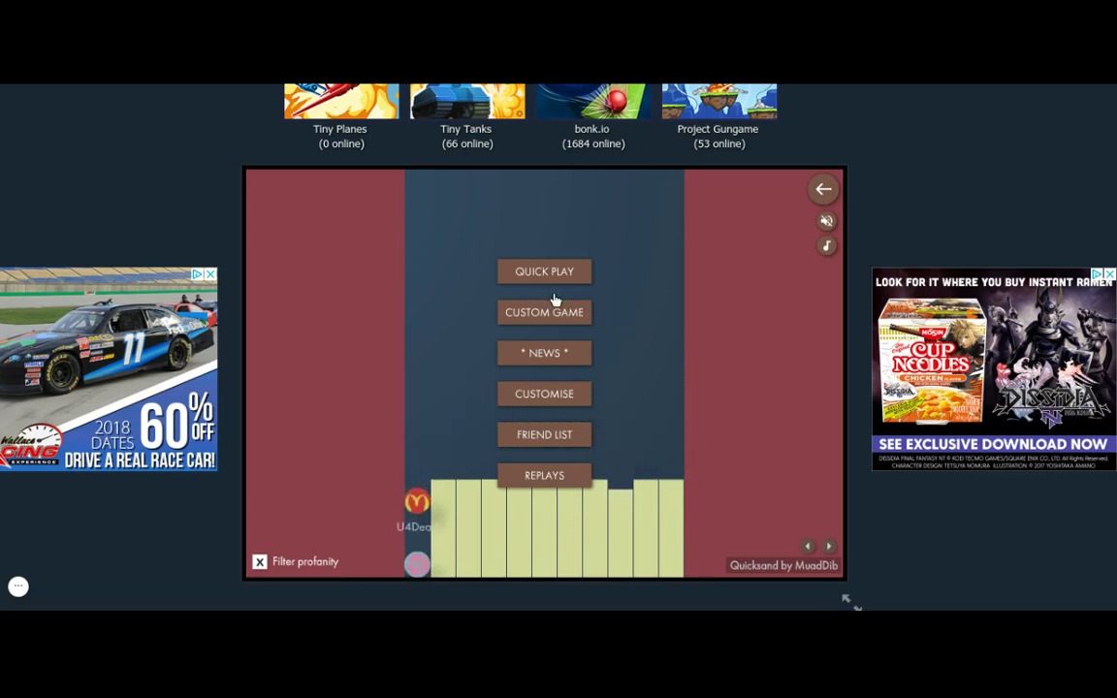
- Start a Quick Play search and spectate the joined room's round
left_click(578, 289)
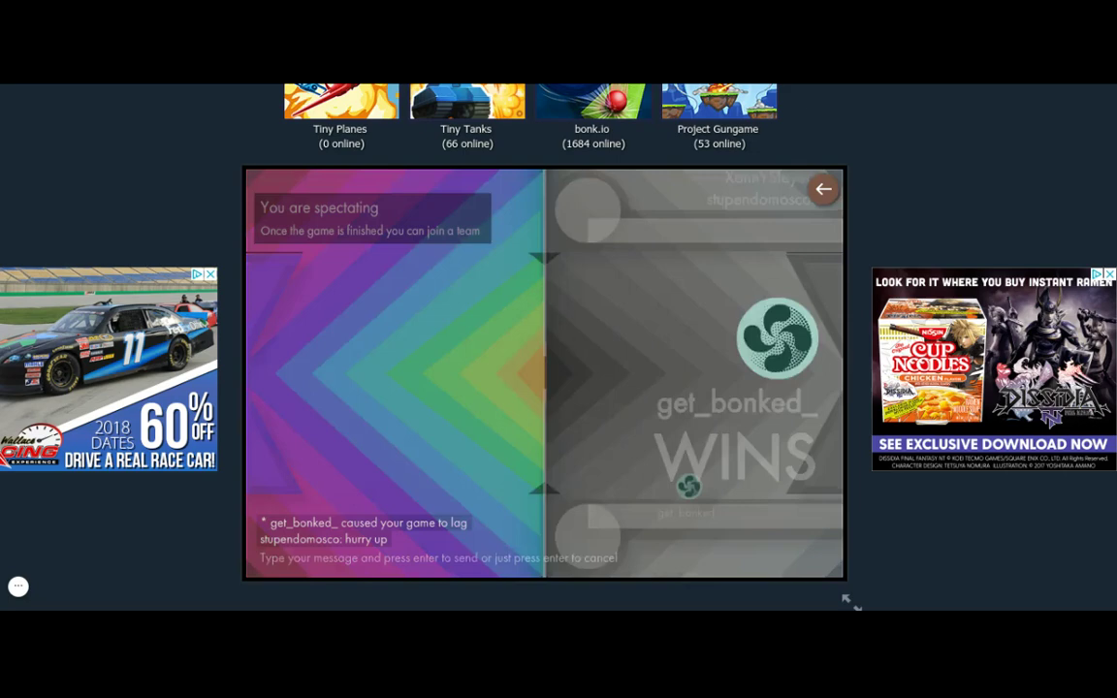
type("yay")
- Send 'yay' in chat and play the Apple-versus-Android map rounds
key("Return")
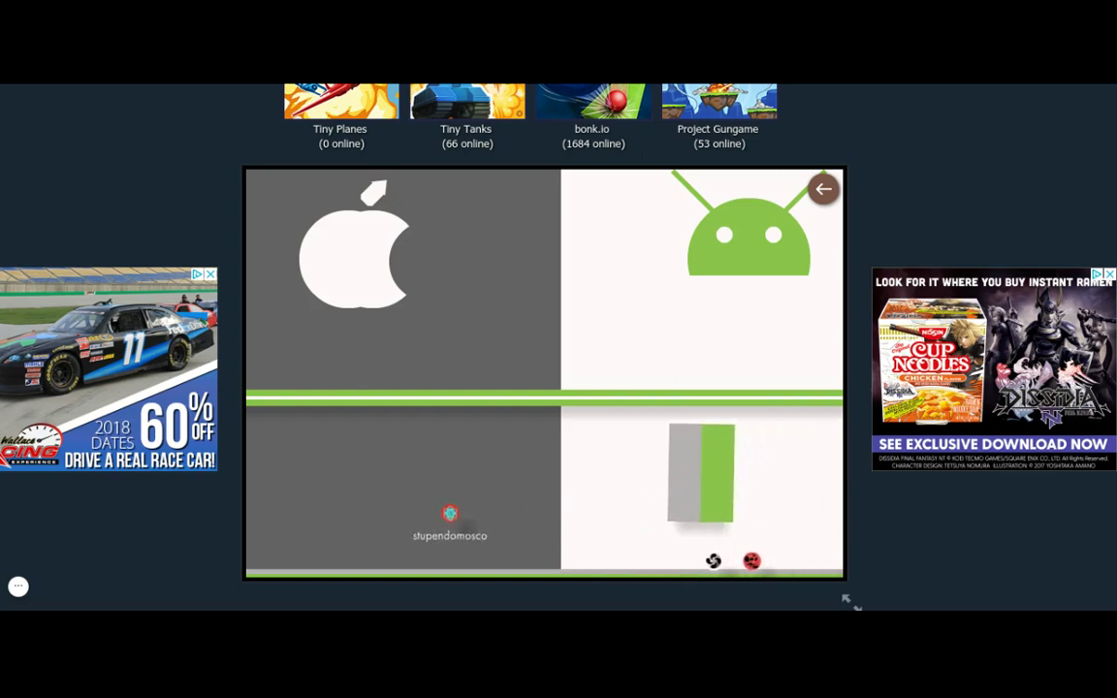
- Send 'oops' in the game chat and keep playing
key("Return")
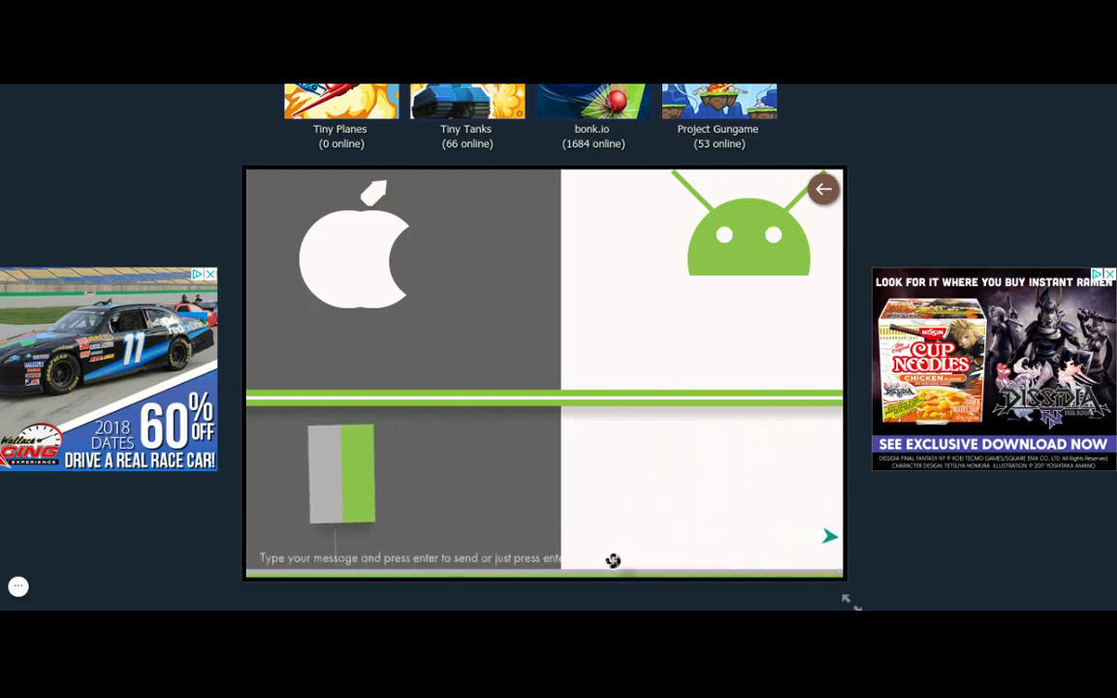
type("os")
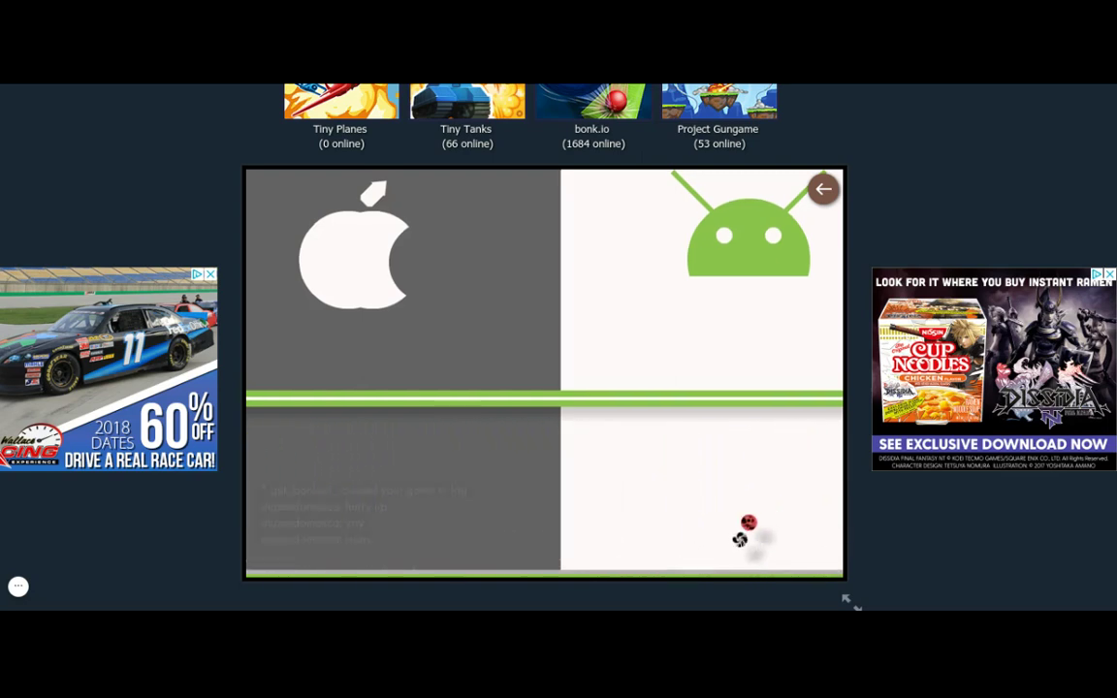
key("Return")
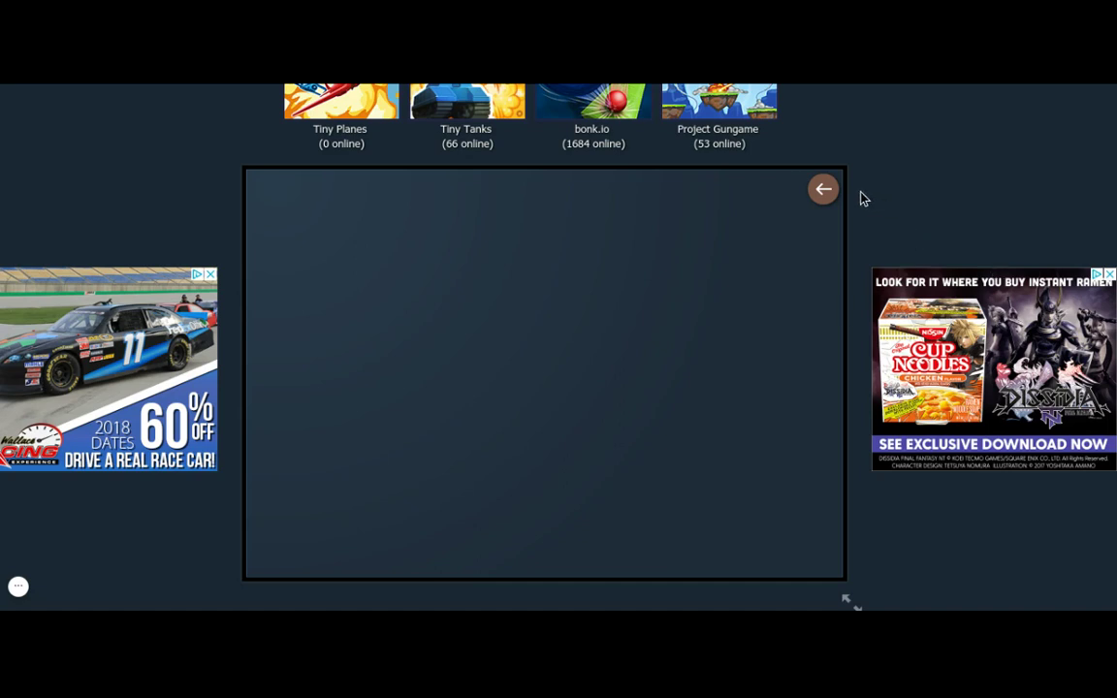
mouse_move(823, 189)
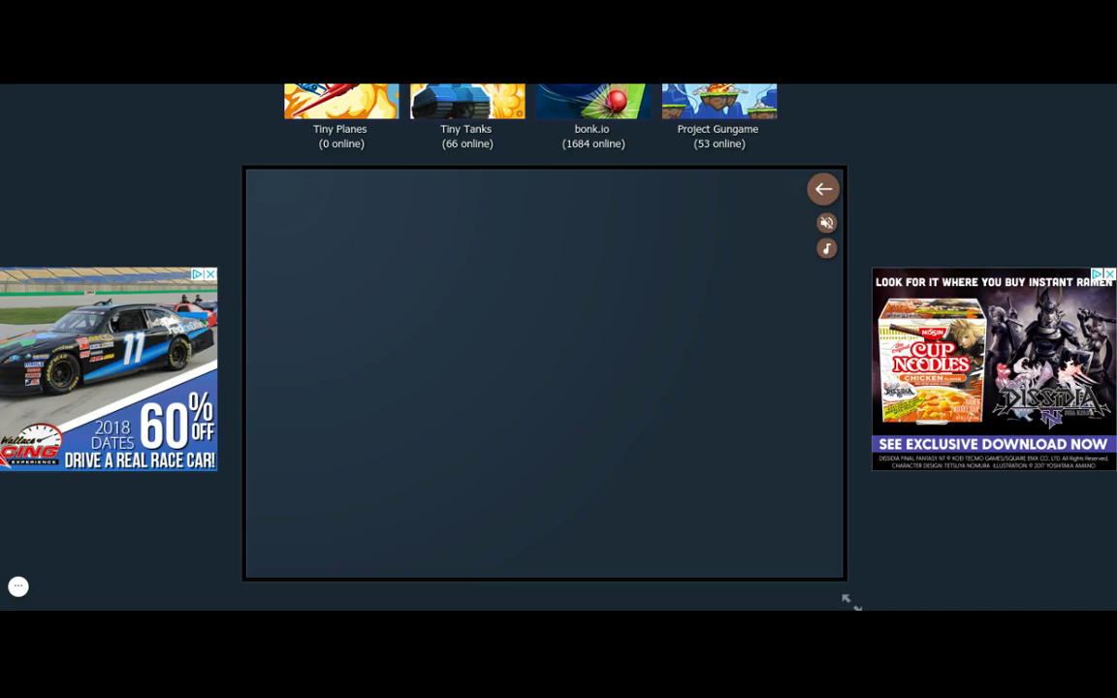
- Leave the current game with OK and start a new Quick Play search
left_click(823, 188)
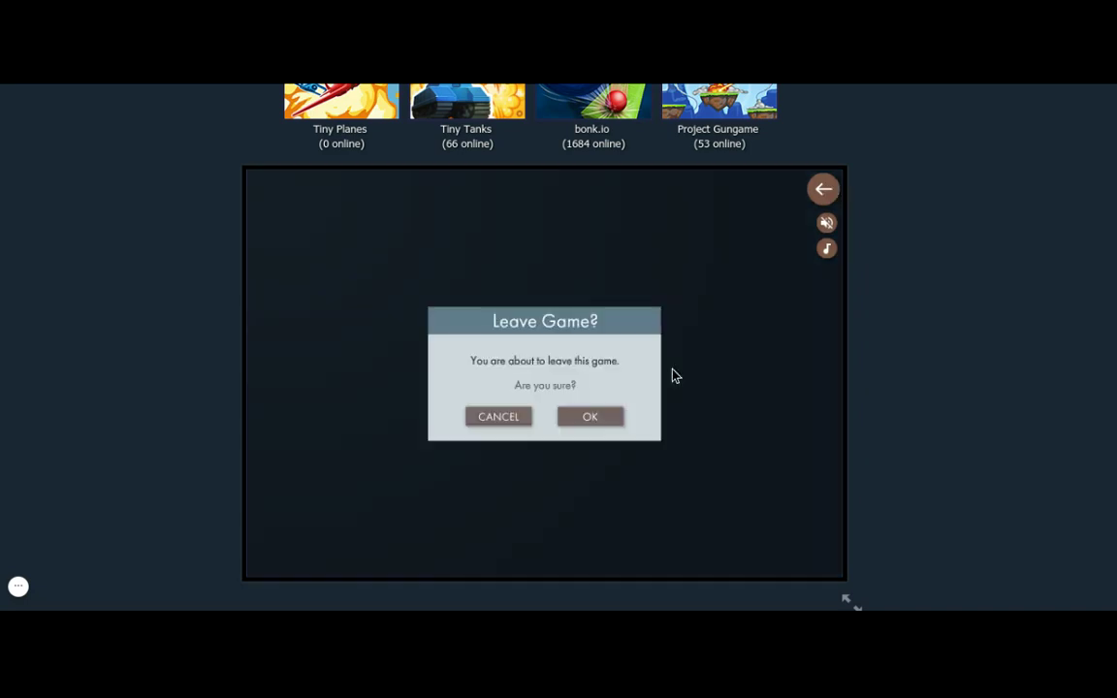
left_click(577, 420)
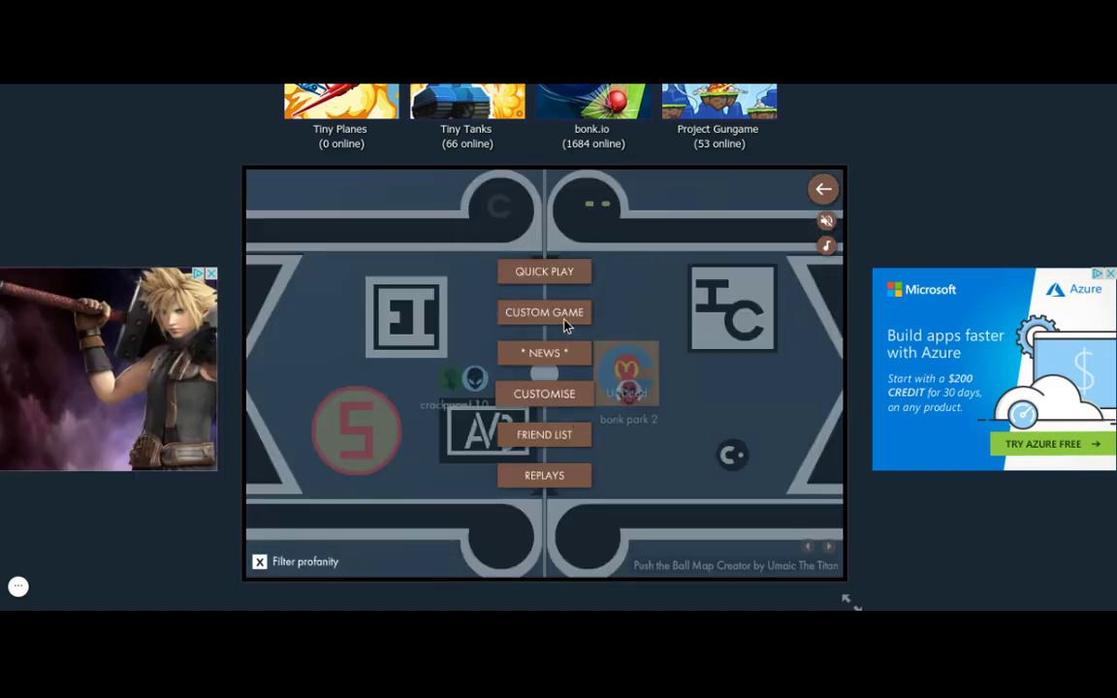
left_click(556, 279)
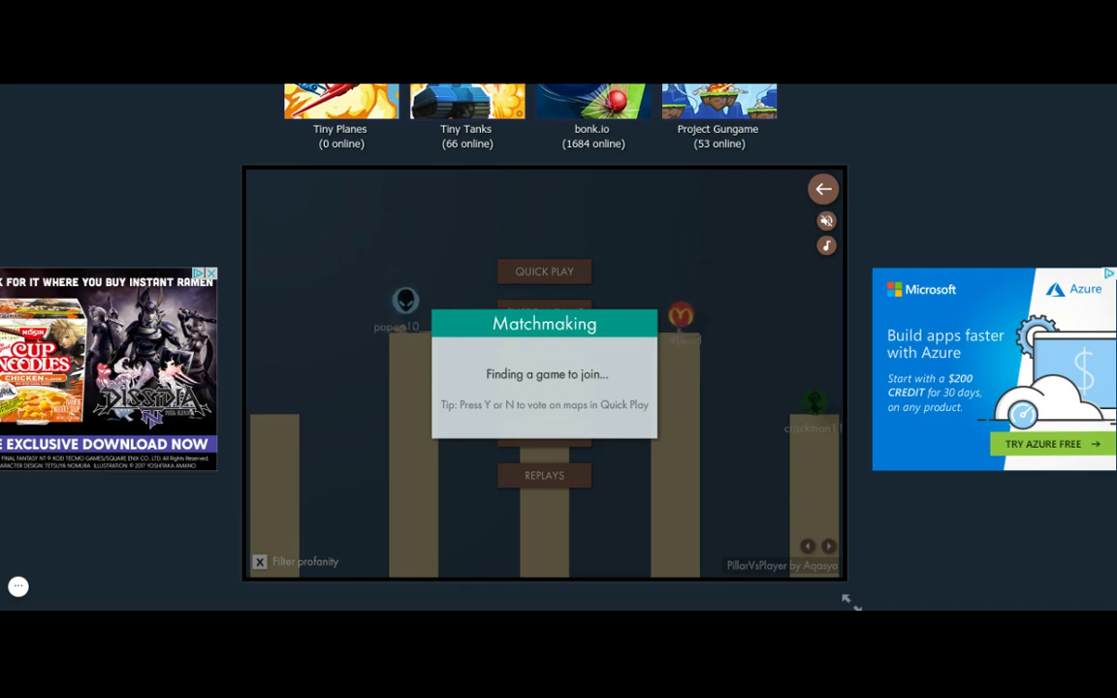
- Cancel matchmaking and join the second Custom Game room, a 3/6 Bonk game
left_click(822, 189)
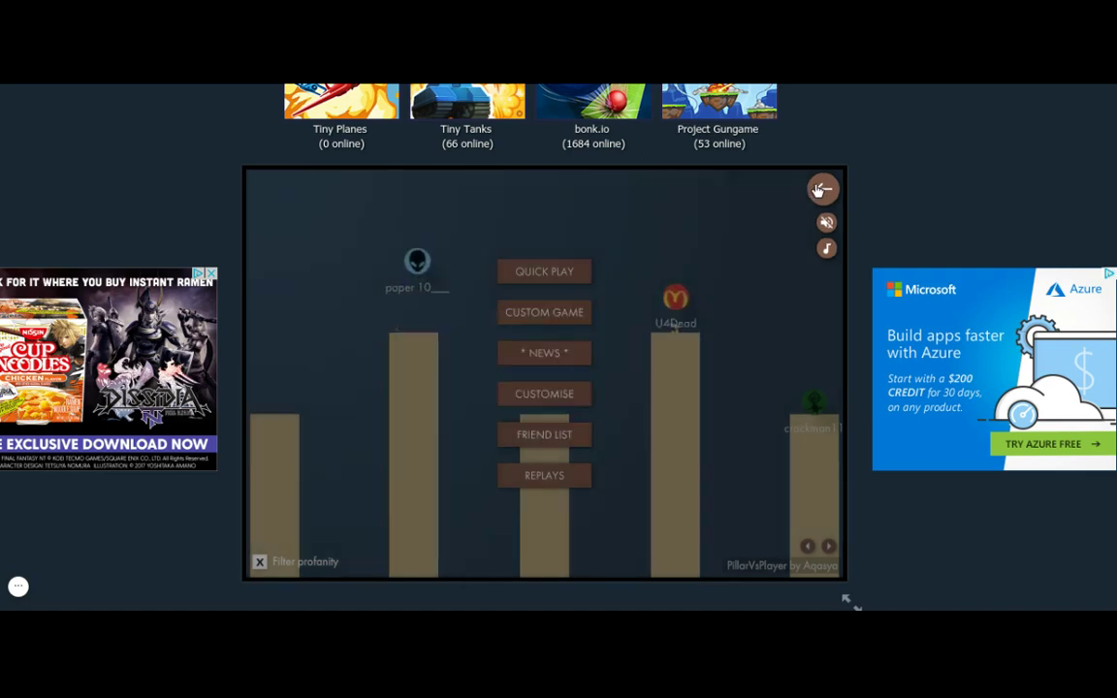
left_click(585, 315)
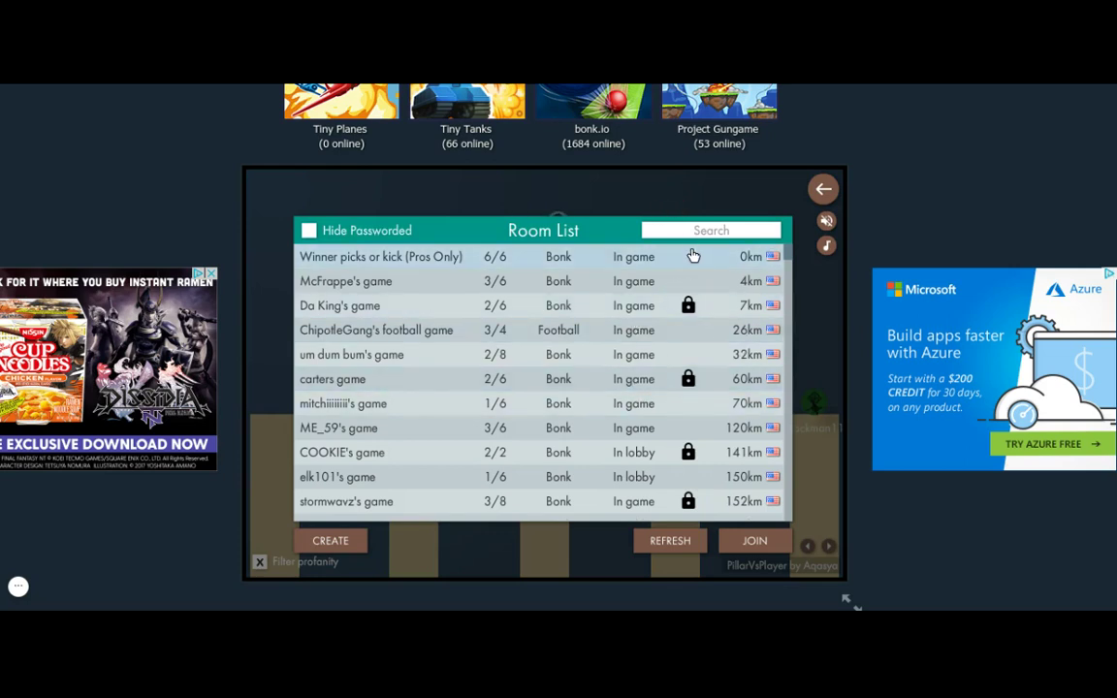
left_click(694, 281)
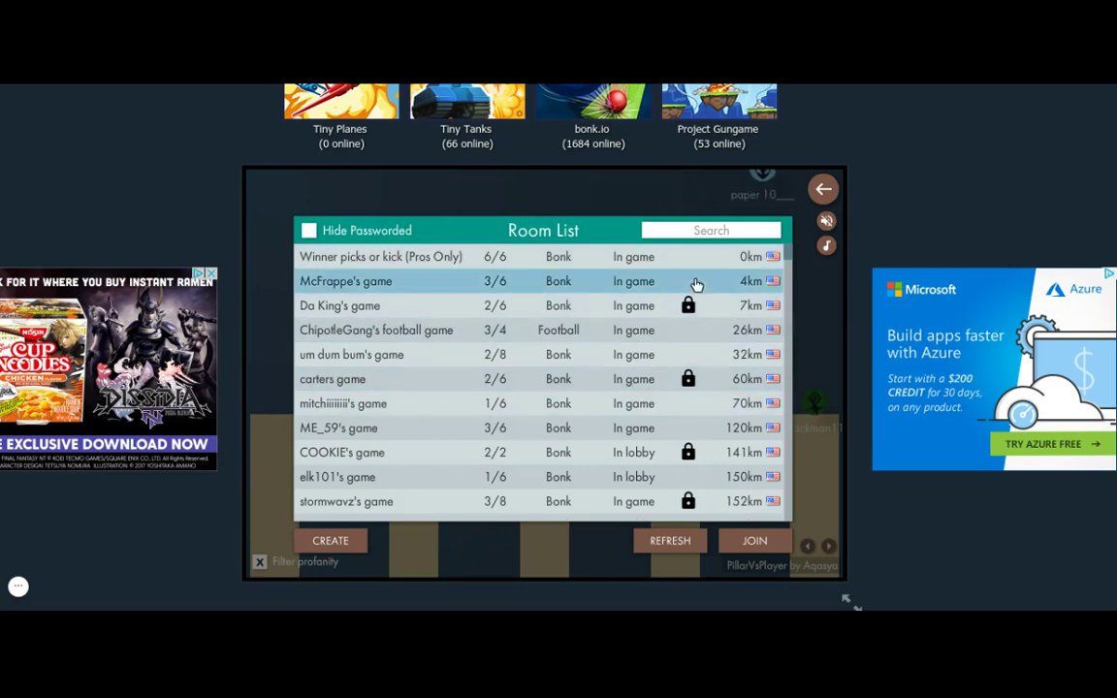
left_click(756, 540)
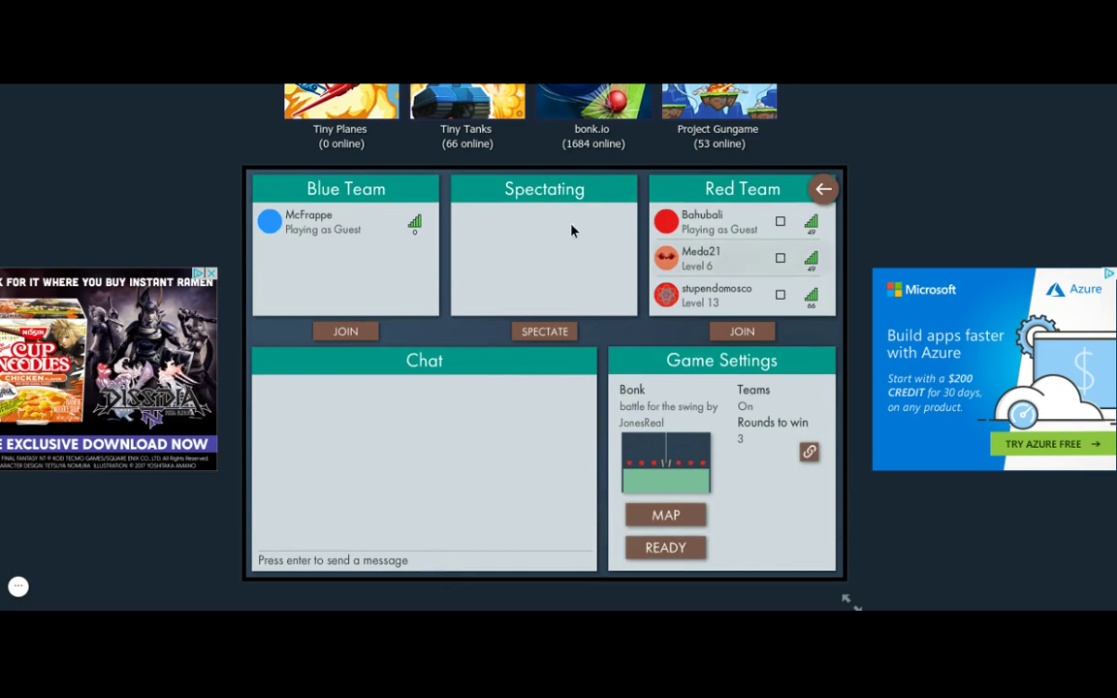
- Switch to Blue Team in the lobby and play the match through to defeat
left_click(345, 331)
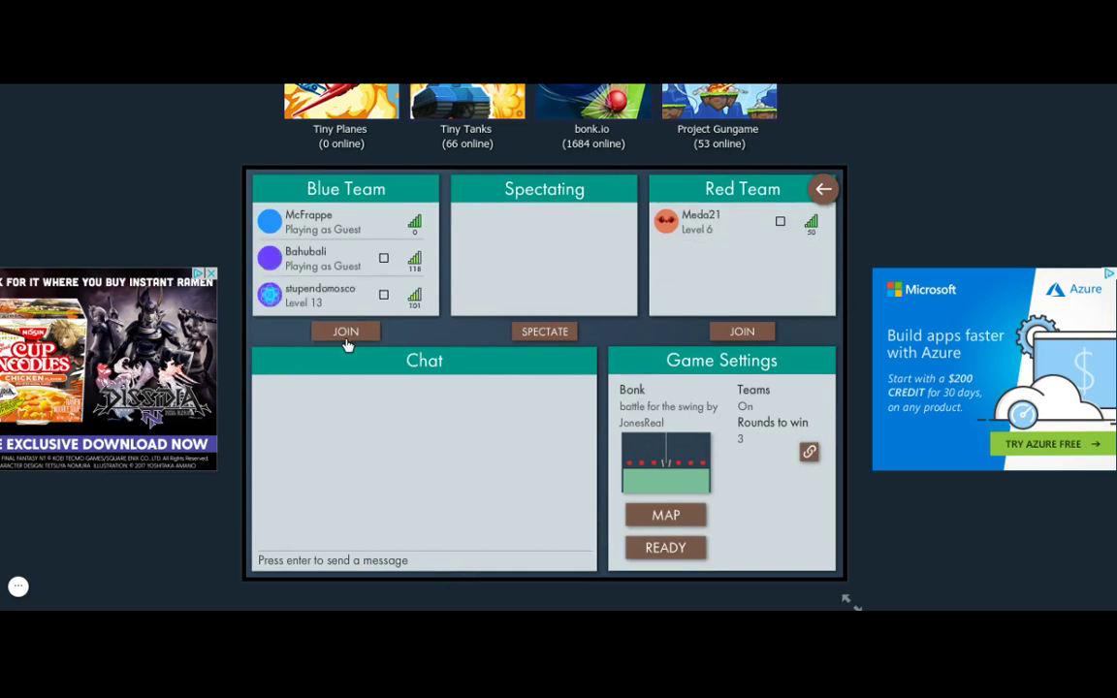